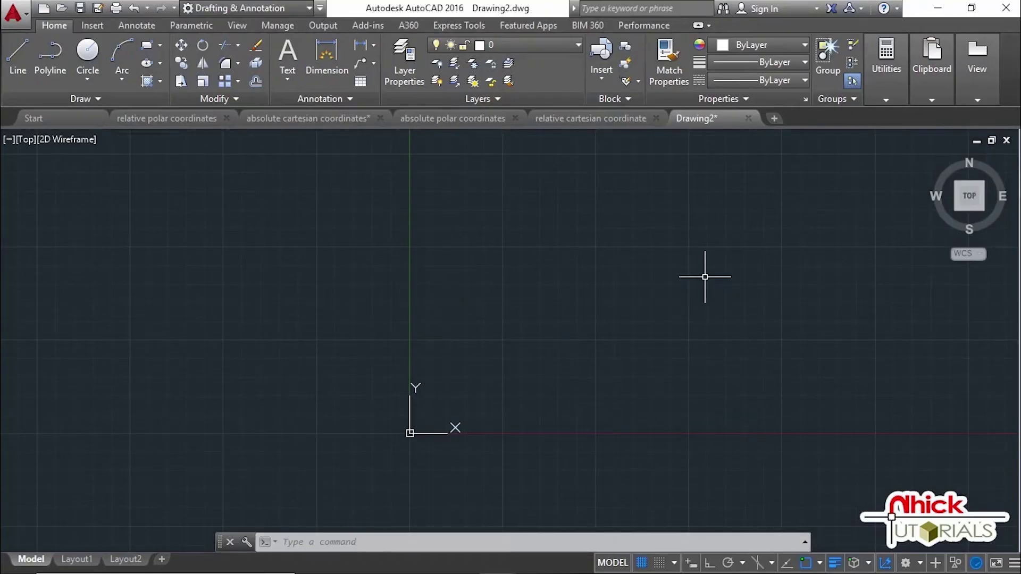
Start two lines, one at a clicked point and one at 1,5, cancelling each
click(17, 53)
click(528, 275)
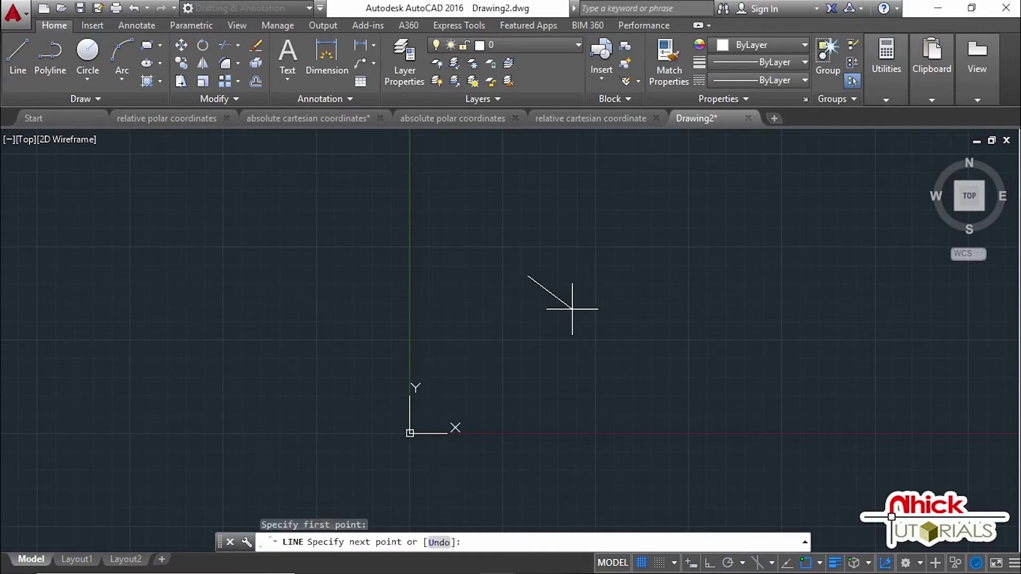
key(Escape)
click(18, 53)
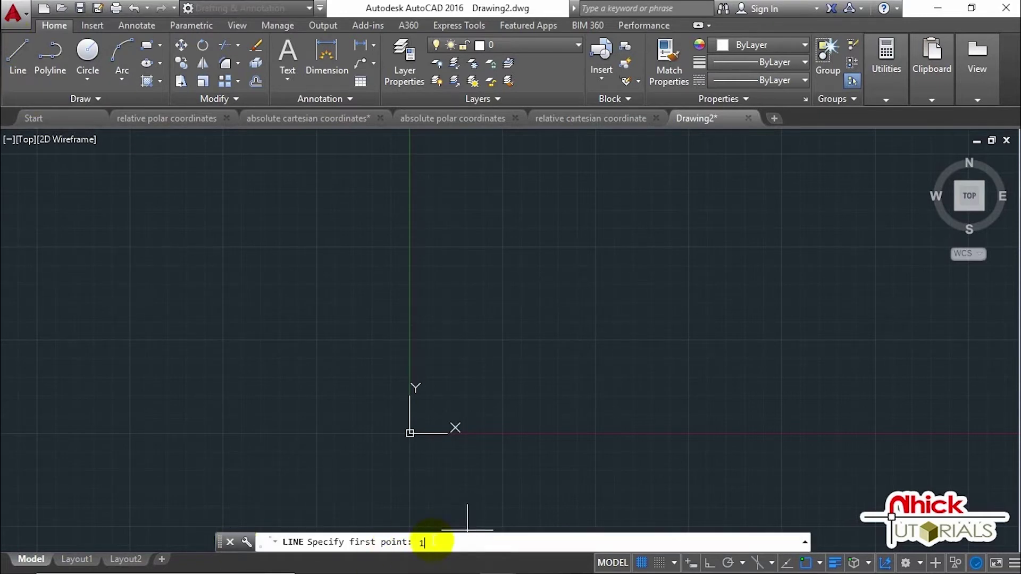
text(1,5)
key(Return)
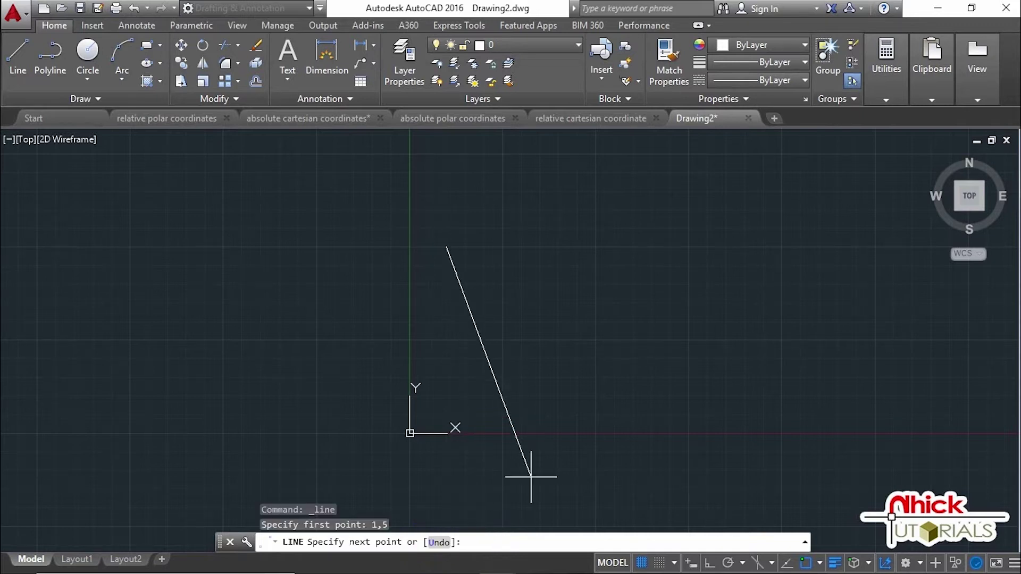
key(Escape)
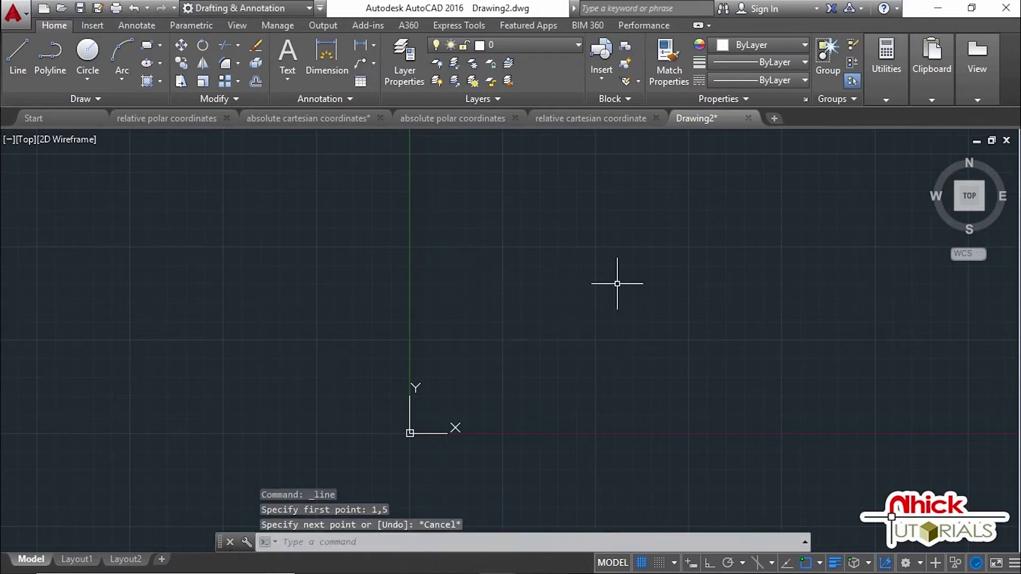
Turn on Dynamic Input, begin a line at 2,3, then cancel it
click(17, 54)
click(693, 565)
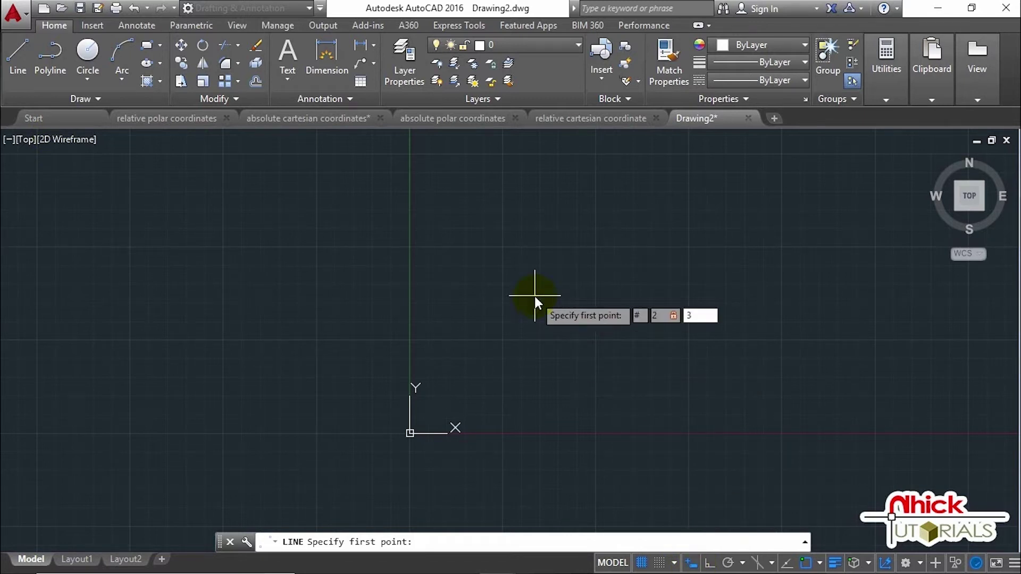
key(Return)
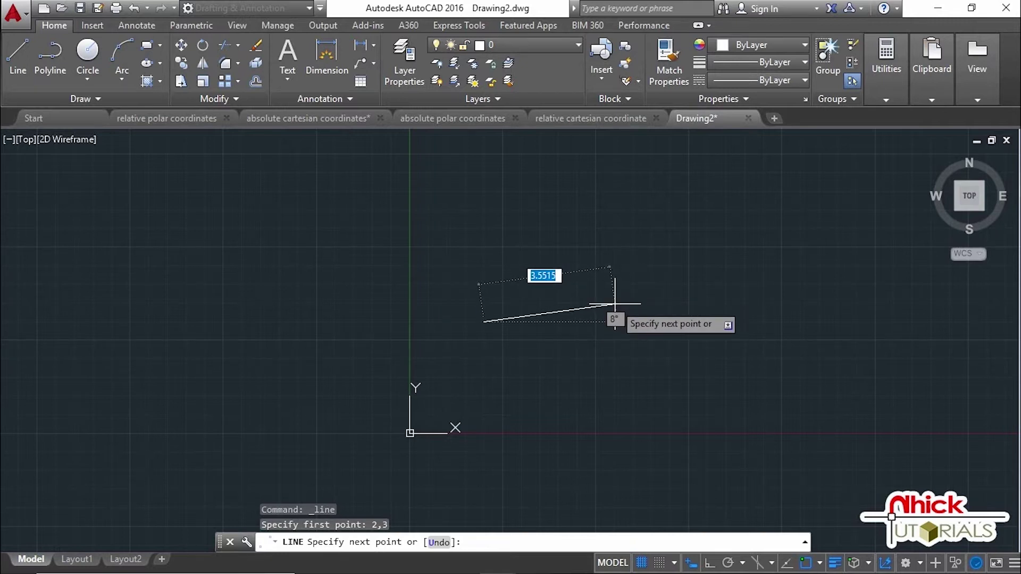
key(Escape)
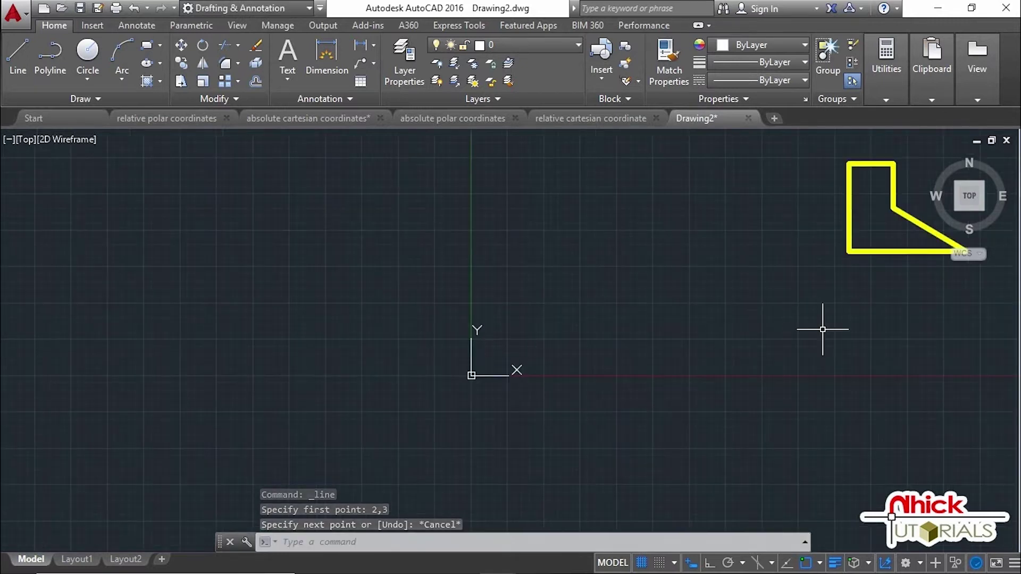
Pan and zoom onto the yellow profile, then pick the SW corner of the ViewCube
middle_drag(823, 330, 611, 400)
scroll(724, 317, up, 3)
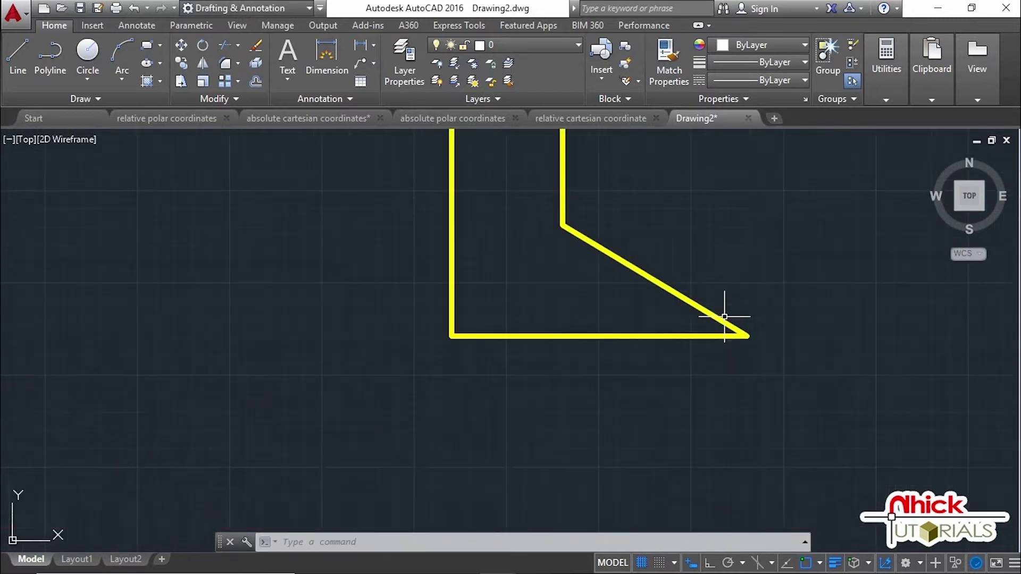
middle_drag(724, 317, 604, 405)
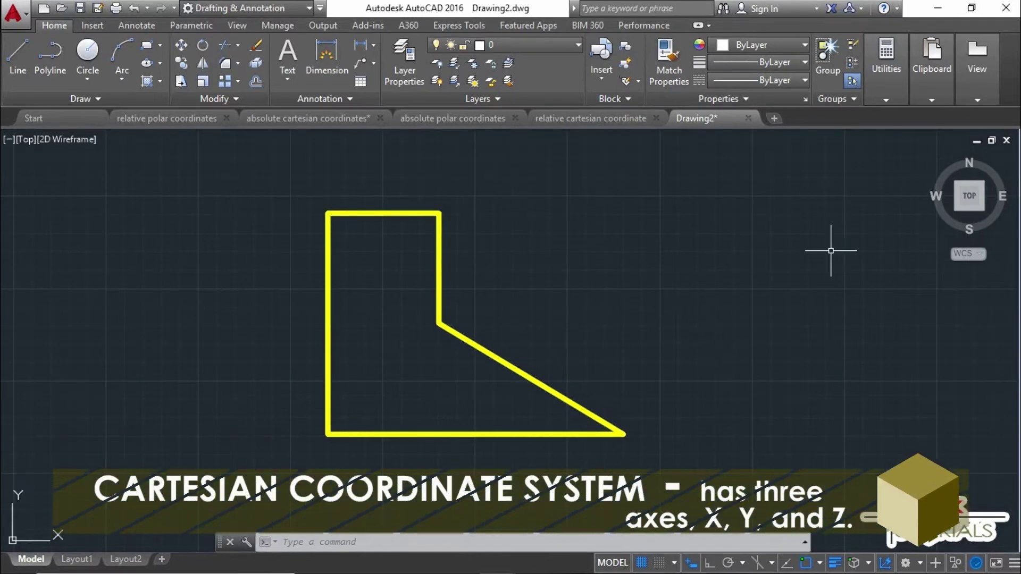
click(957, 207)
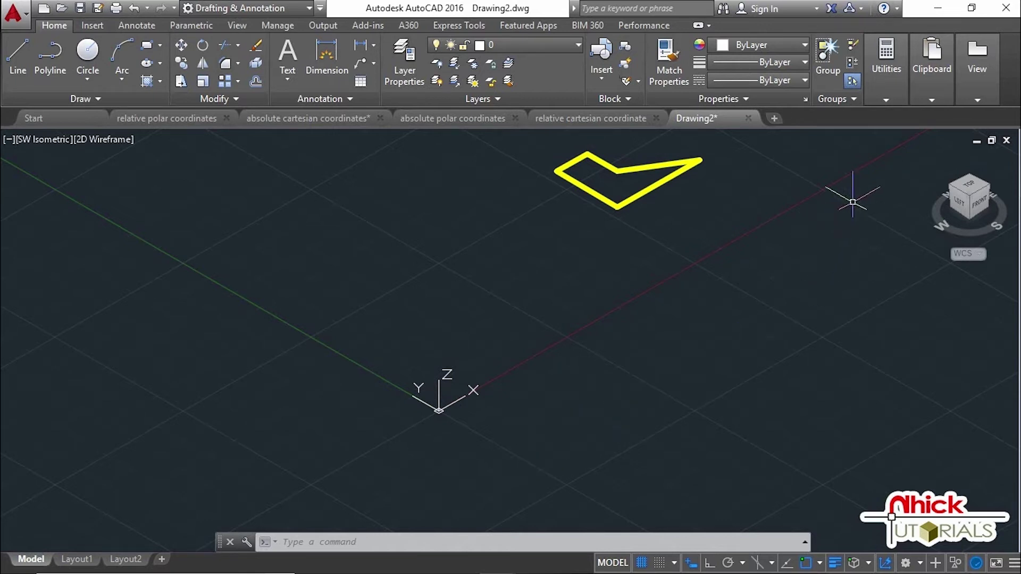
Pick TOP on the ViewCube to return to plan view
click(969, 187)
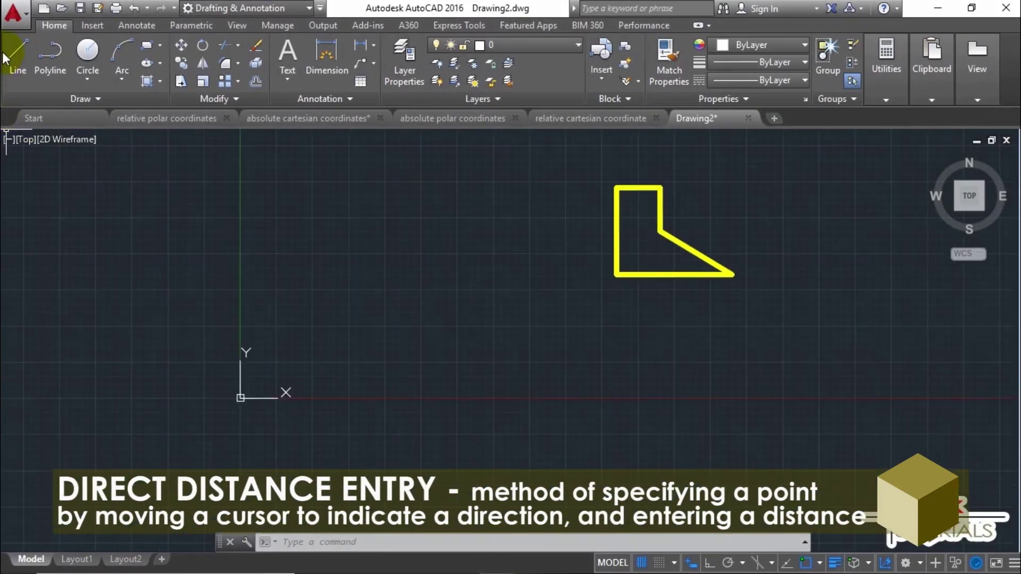
Draw a 12-unit line then a 5-unit line downward, and bring up UNITS
click(10, 58)
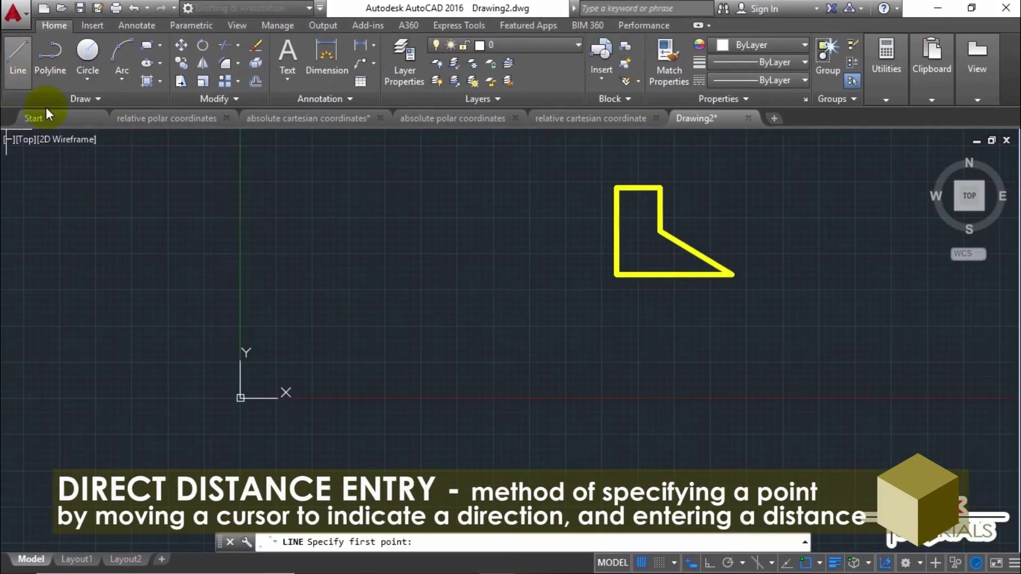
click(364, 363)
text(12)
key(Return)
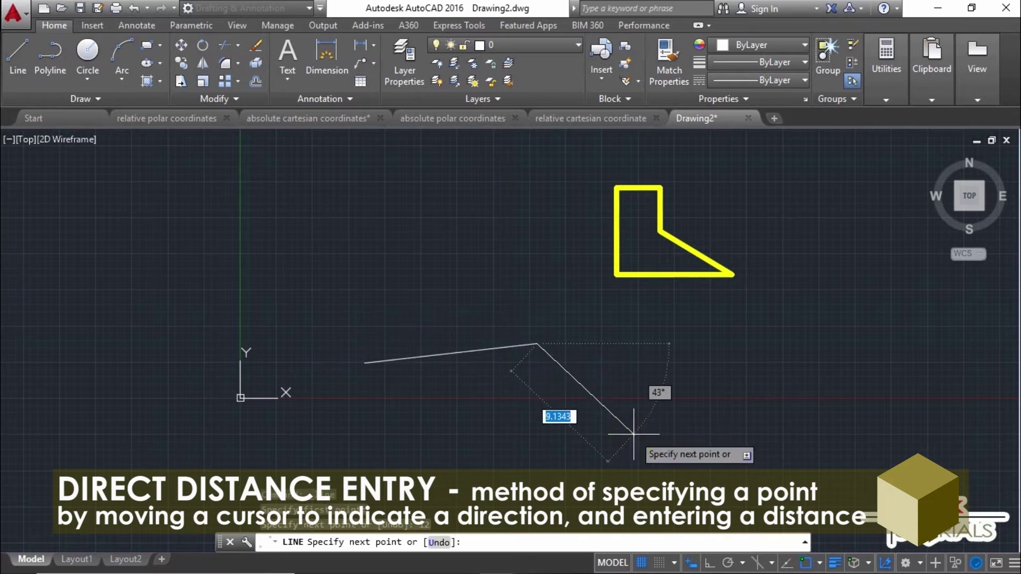
text(5)
key(Return)
key(Escape)
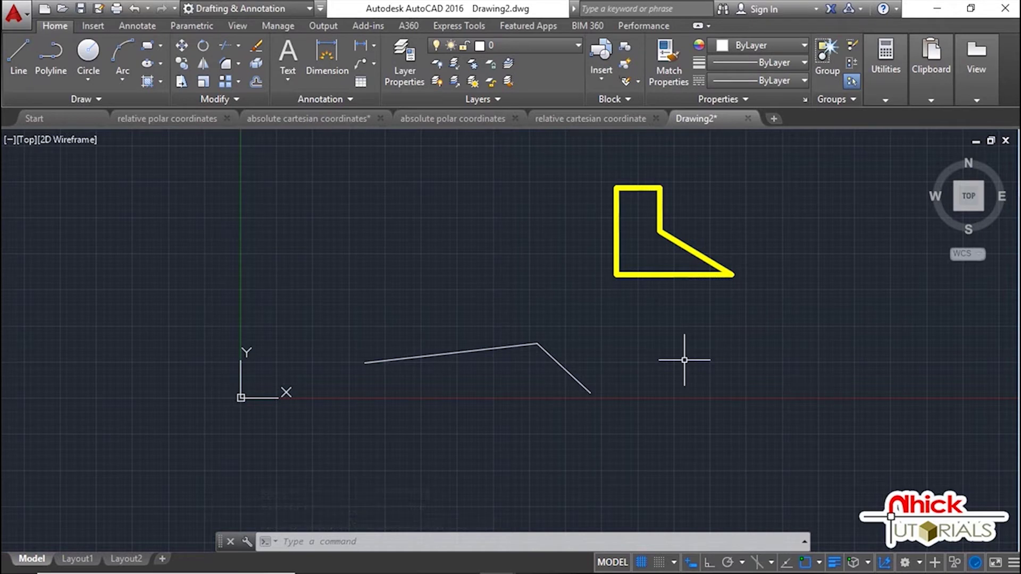
text(UNITS)
key(Return)
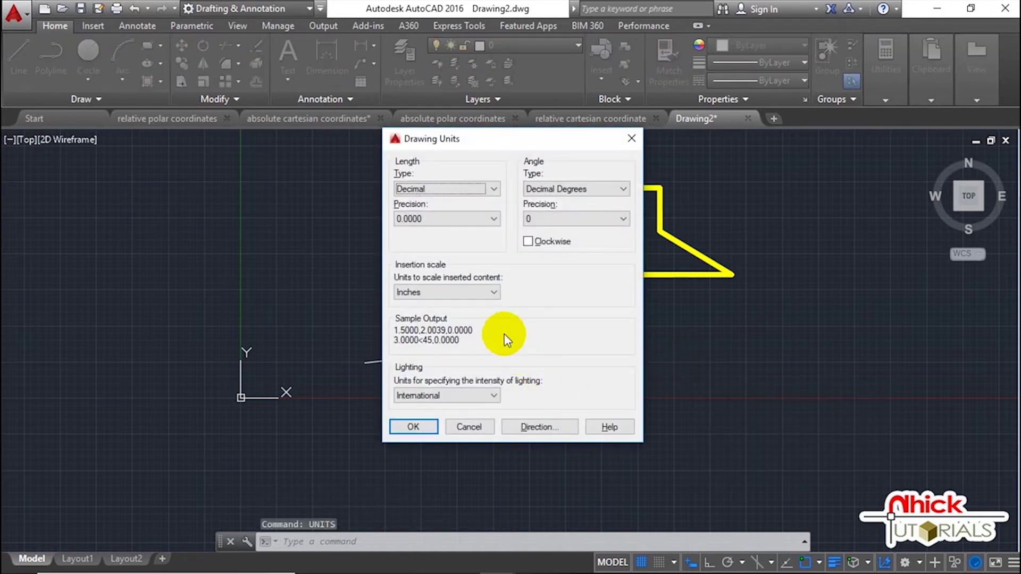
Inspect the unit lists, keeping Inches, Decimal 0.0000 and Decimal Degrees 0, and accept
click(495, 292)
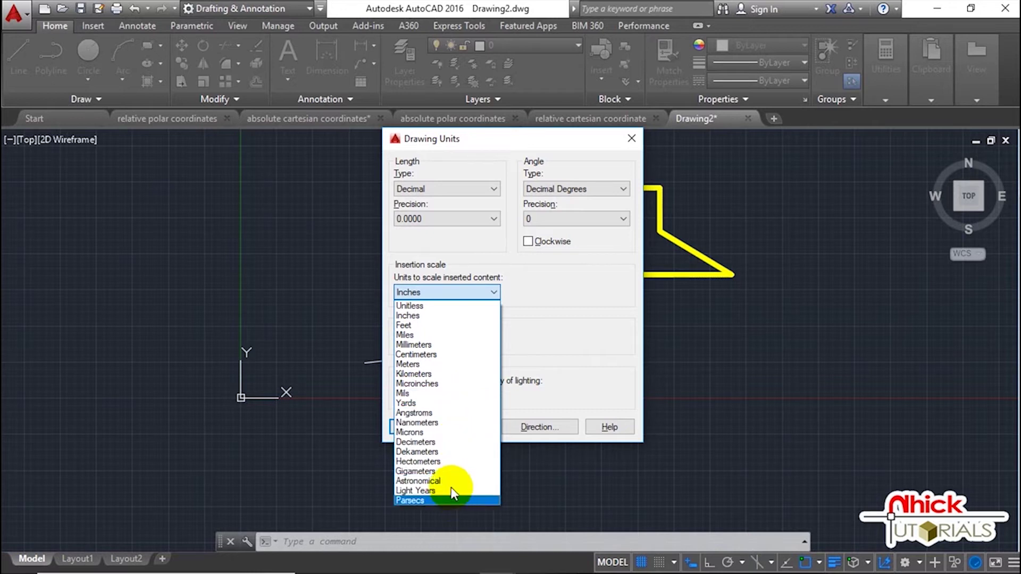
click(579, 273)
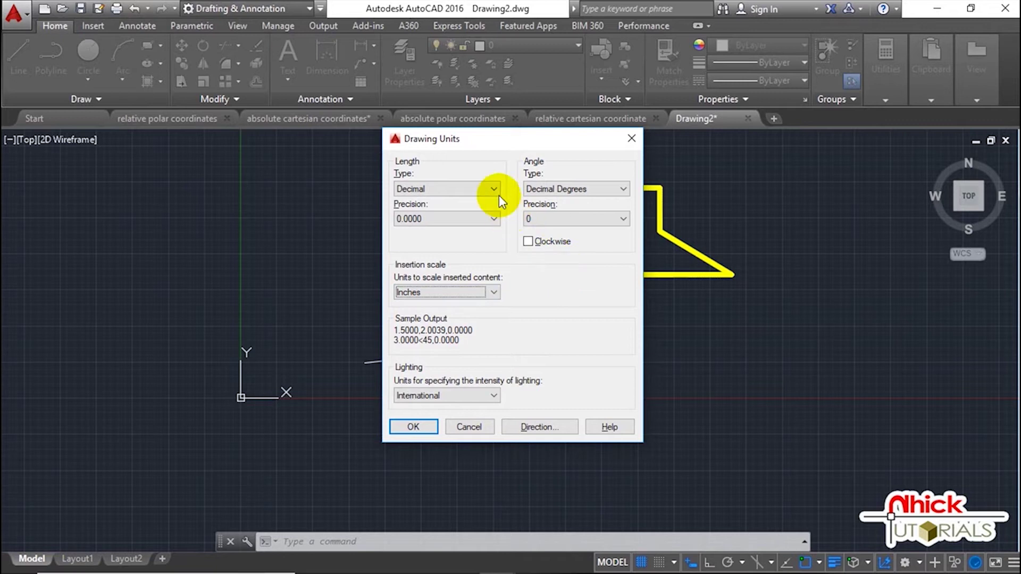
click(488, 183)
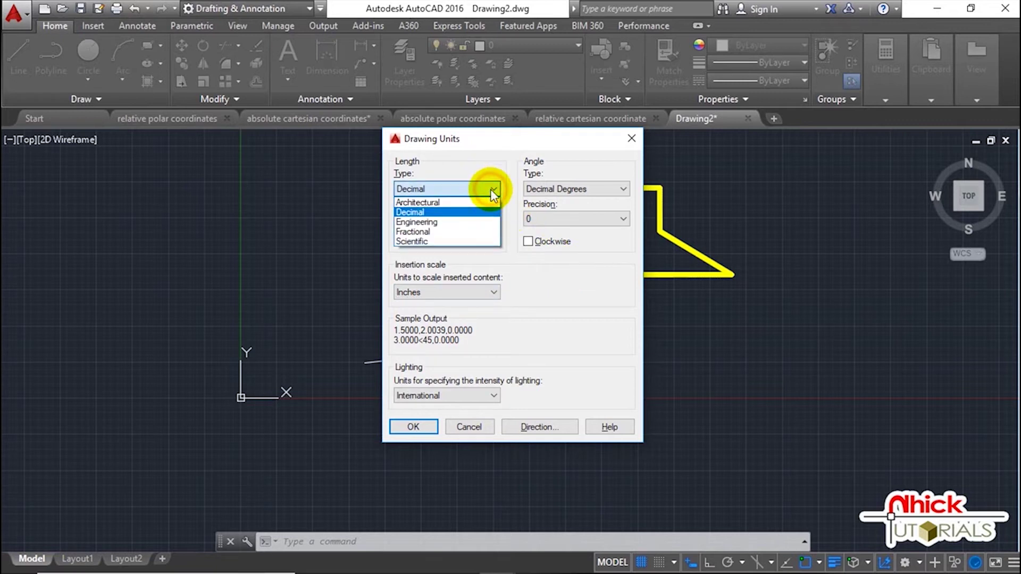
click(508, 261)
click(493, 218)
click(535, 287)
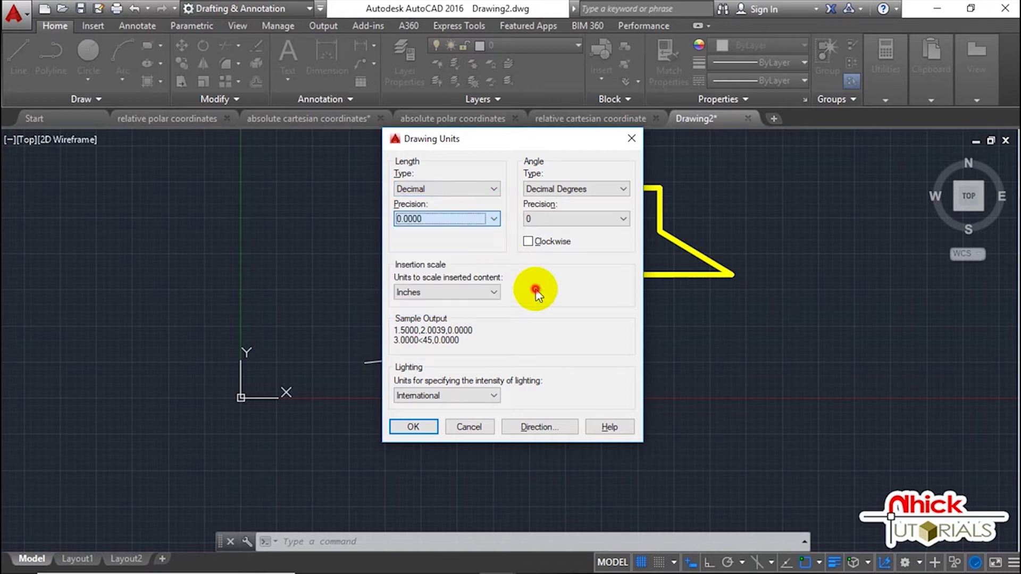
click(624, 190)
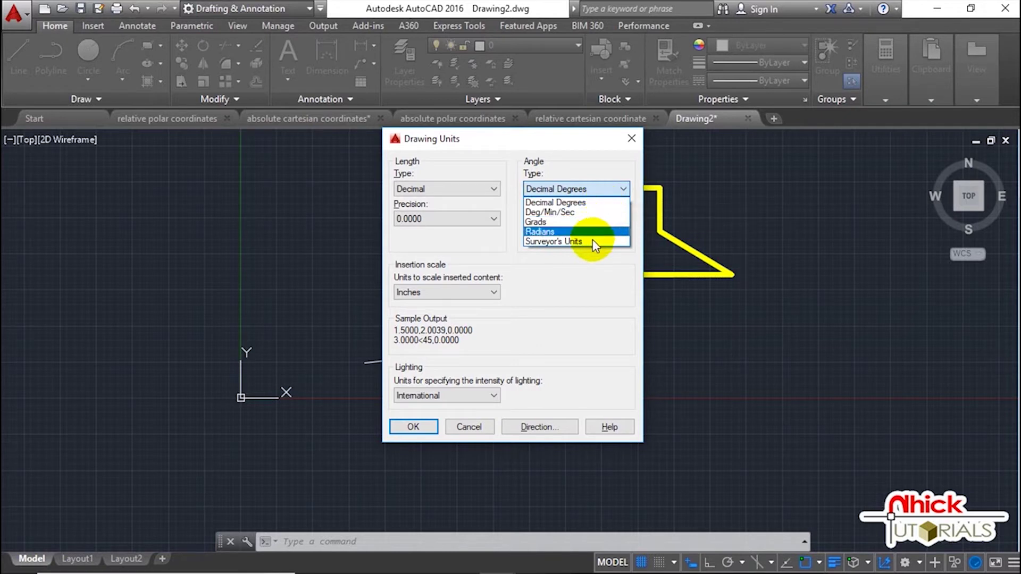
click(591, 254)
click(619, 219)
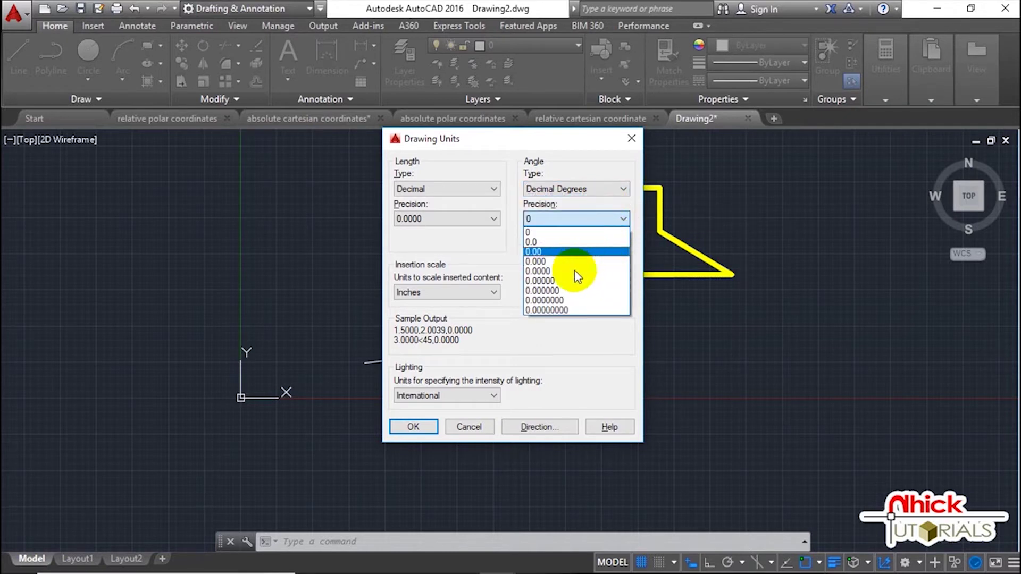
click(598, 334)
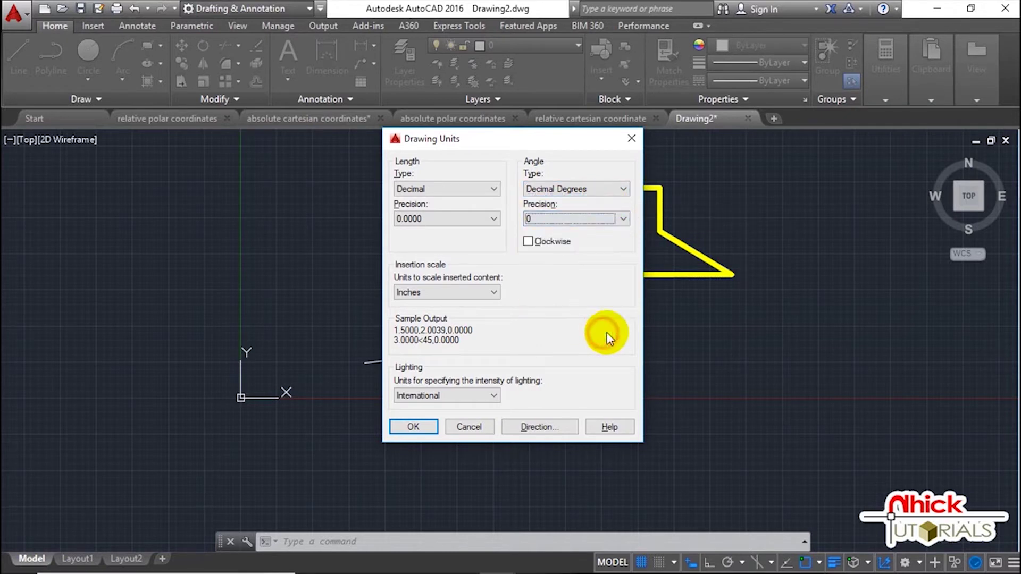
click(414, 427)
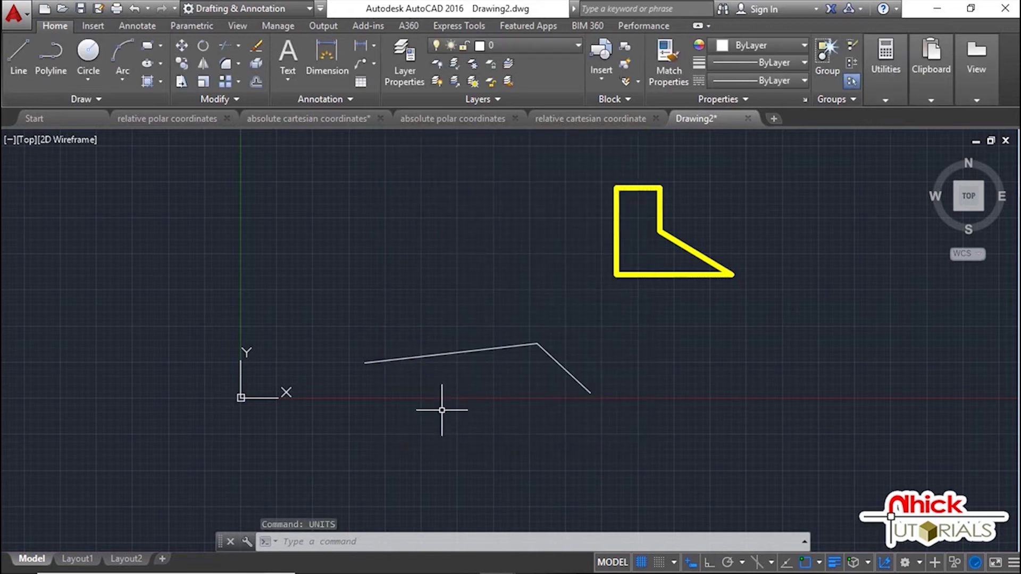
Relocate the coordinate system origin marker to a new point, then begin a crossing selection
click(262, 397)
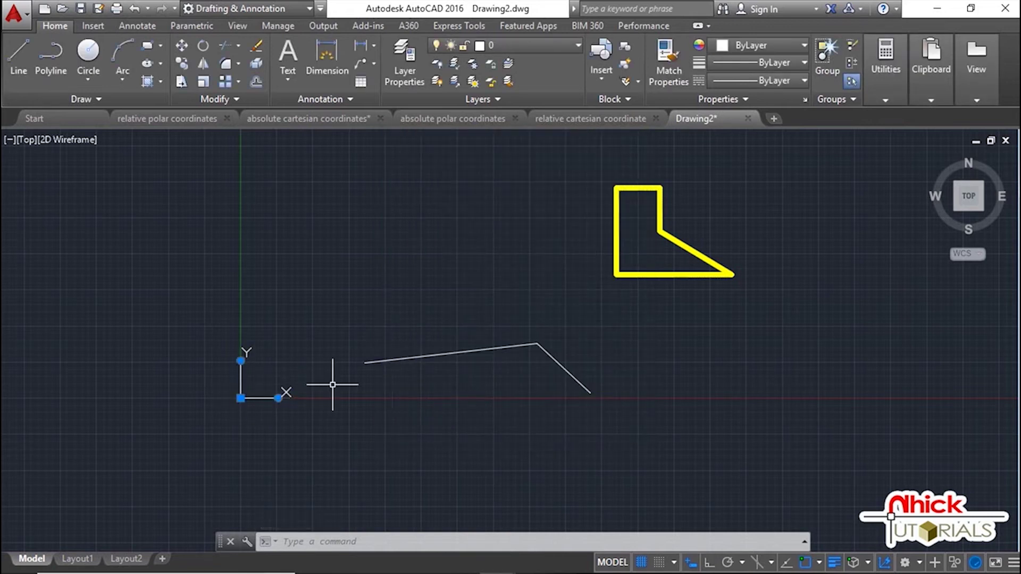
click(240, 398)
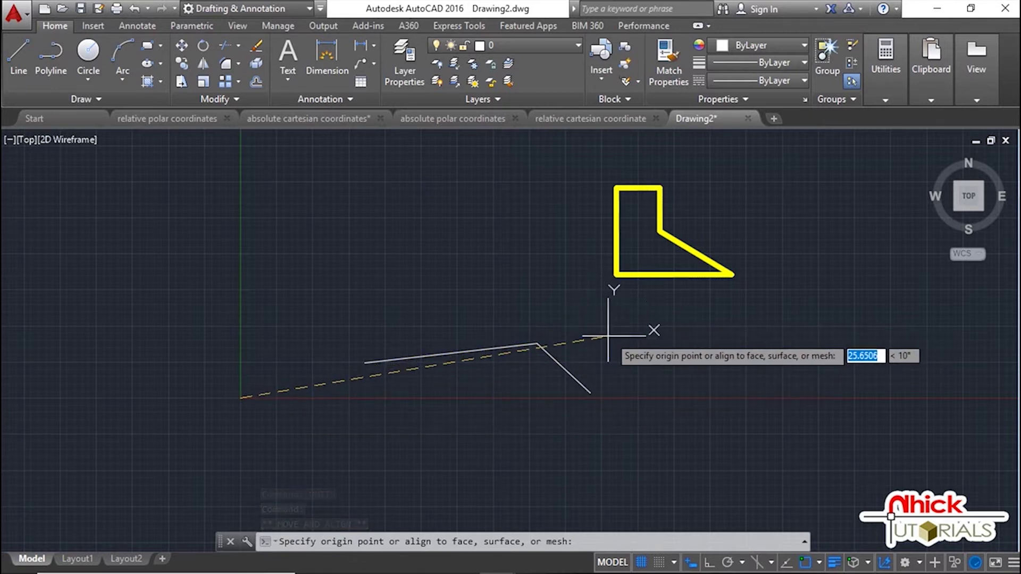
click(616, 336)
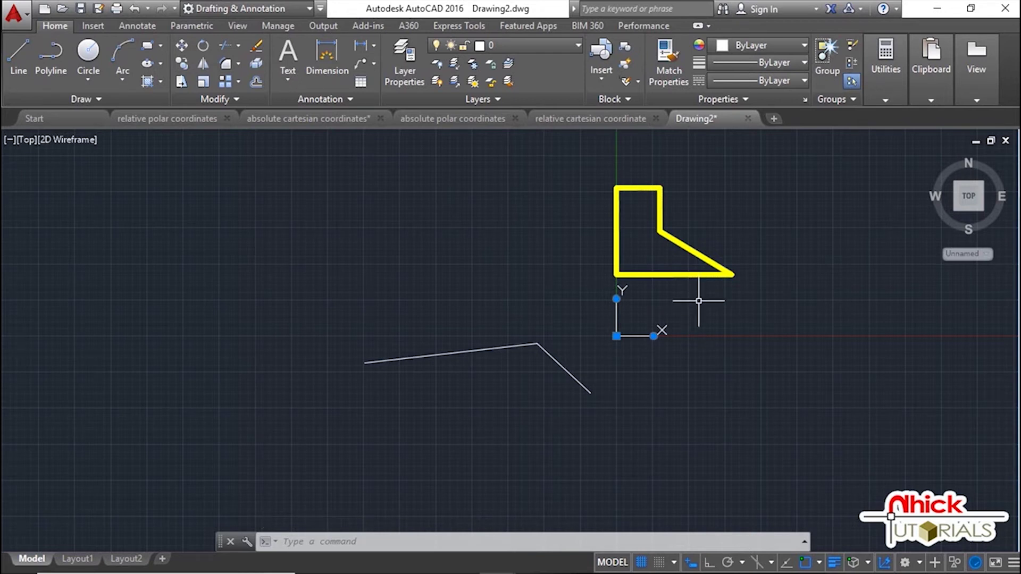
click(702, 321)
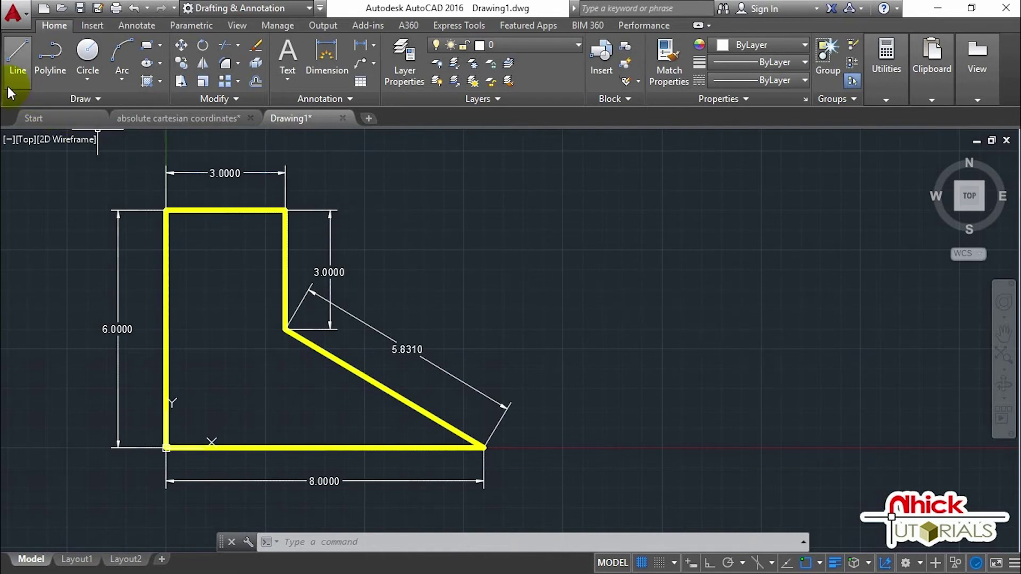
click(13, 68)
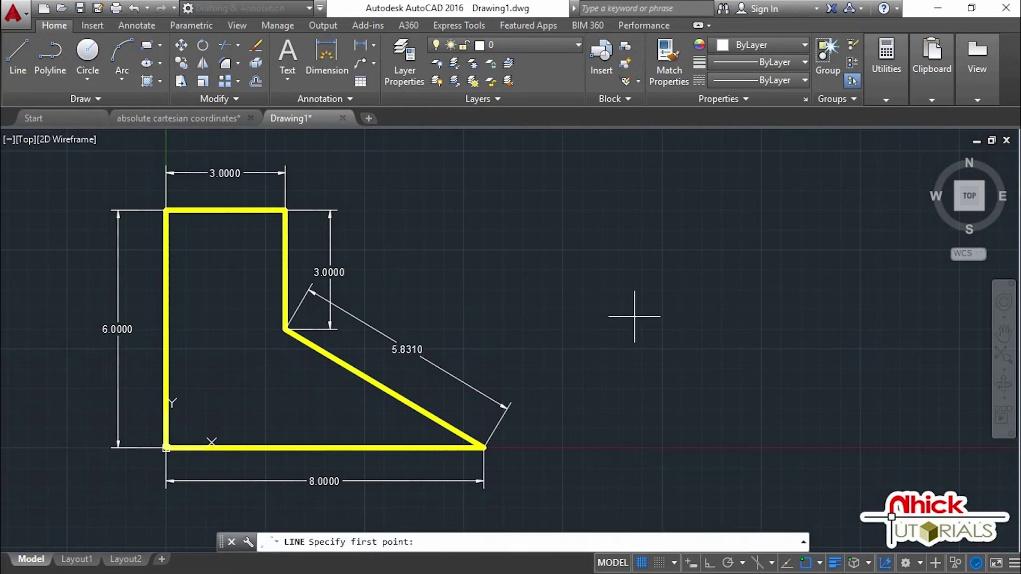
click(601, 285)
text(5)
key(Return)
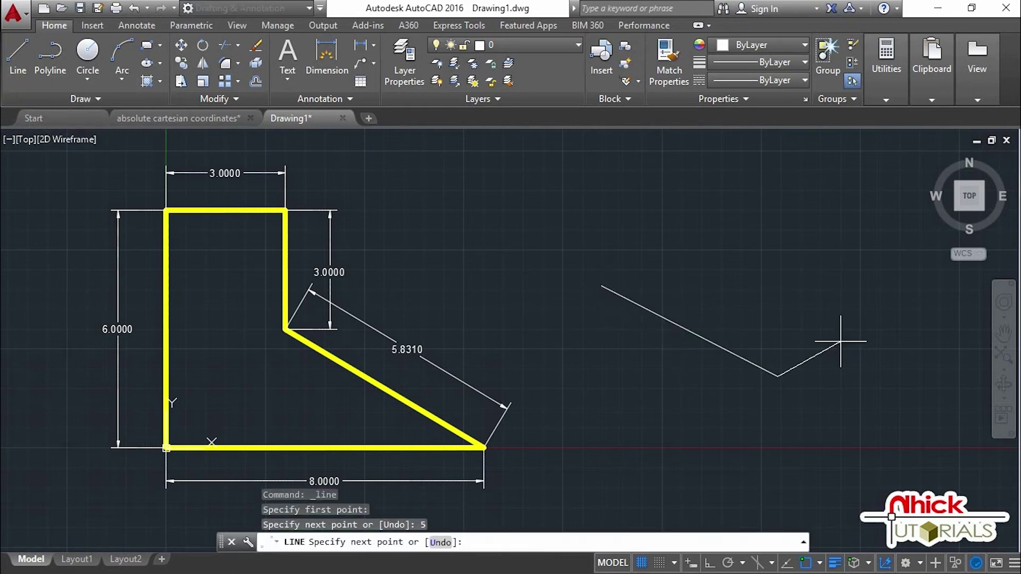
text(4)
key(Return)
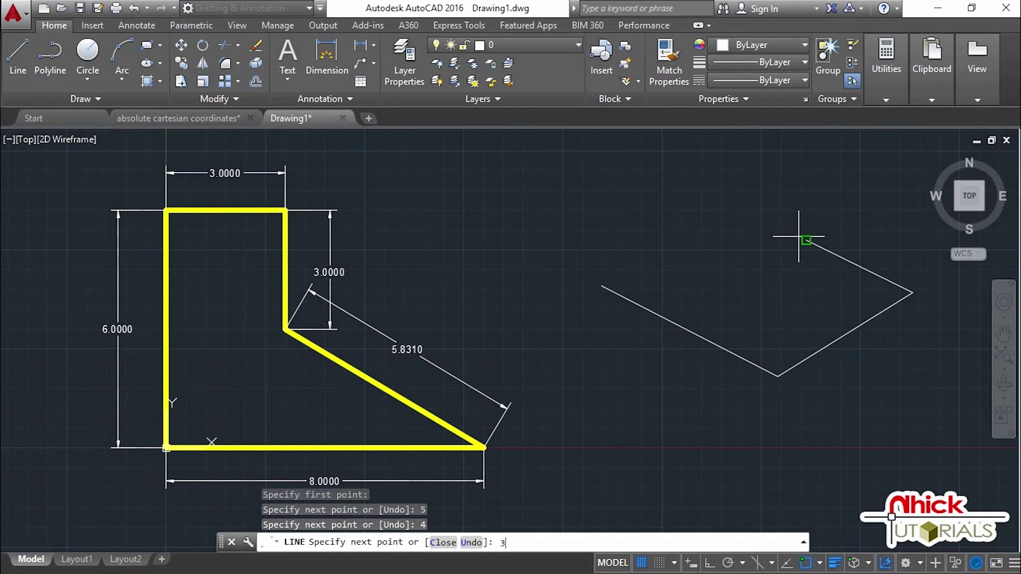
text(3)
key(Return)
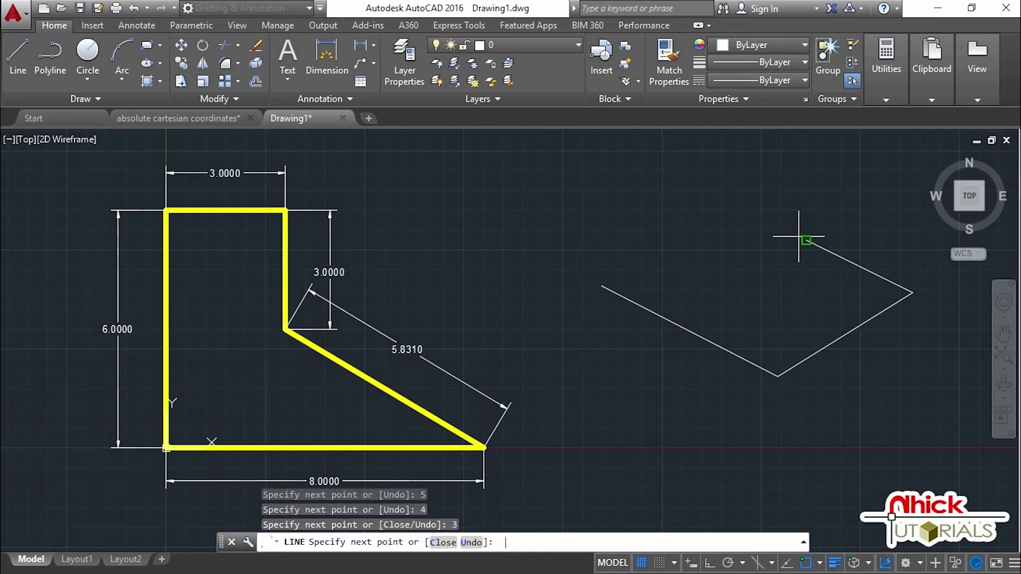
key(Escape)
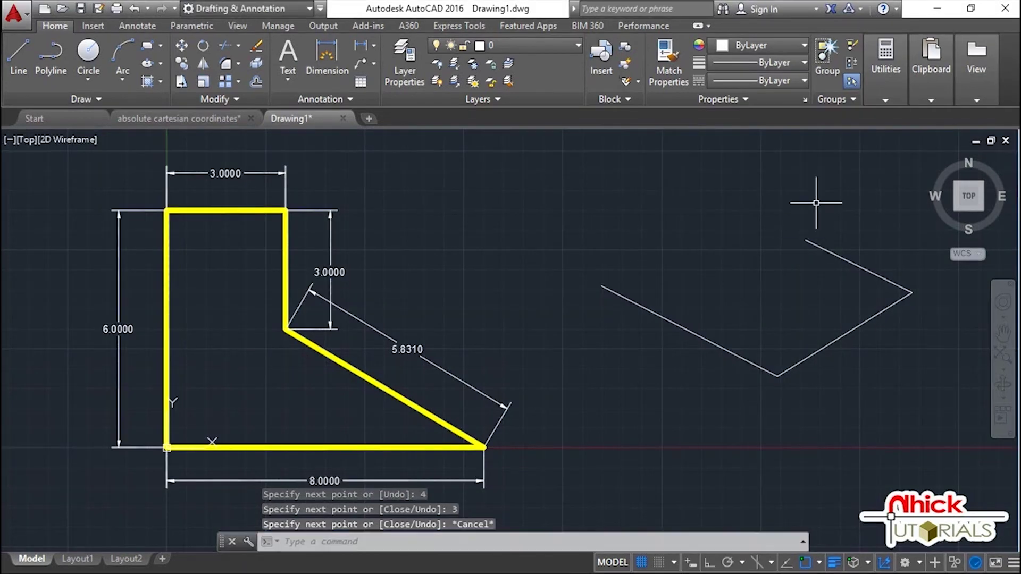
click(876, 387)
click(663, 222)
key(Delete)
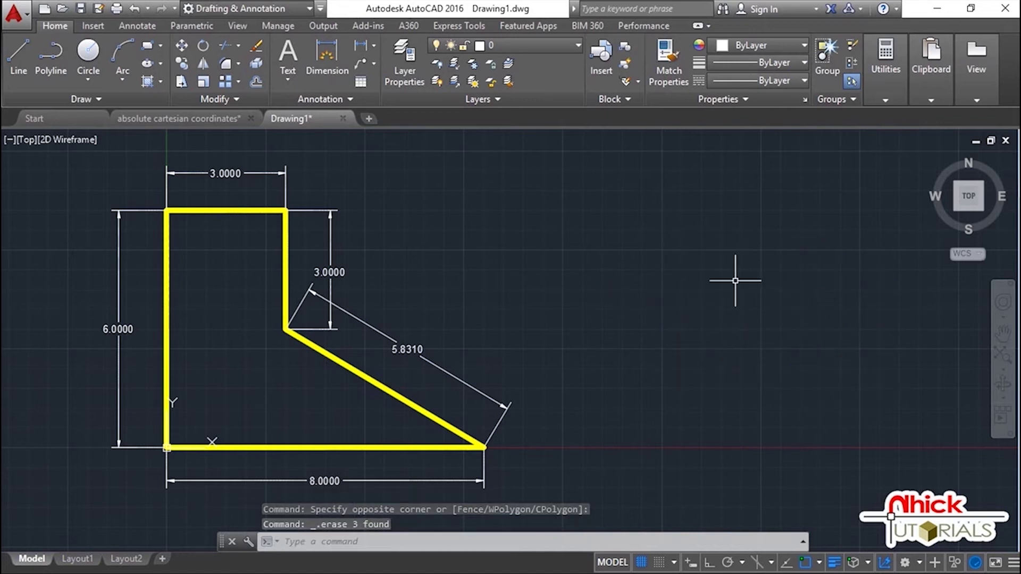
Start LINE with L at a point right of the profile and switch Ortho on with F8
text(l)
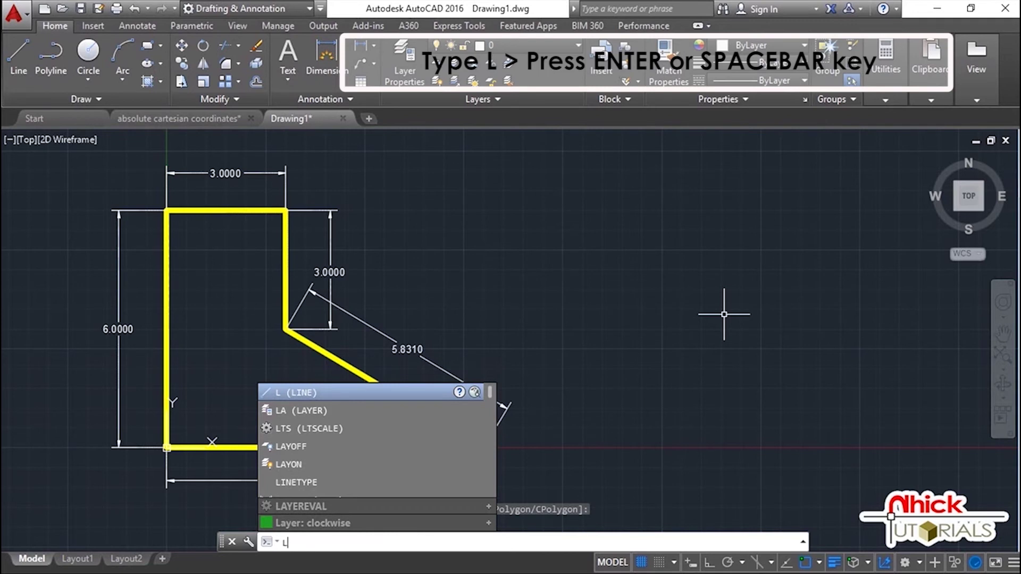
key(Return)
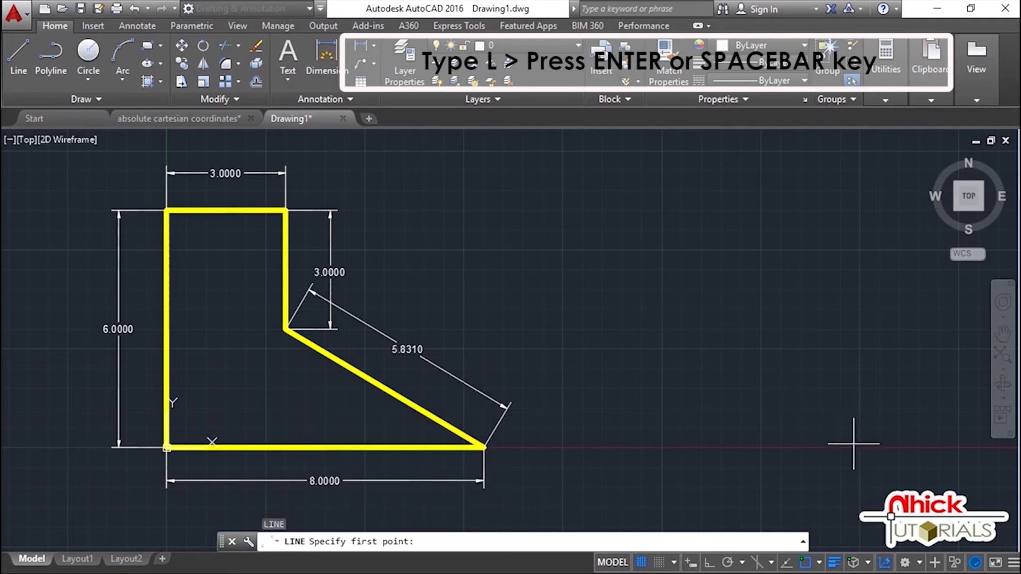
click(897, 432)
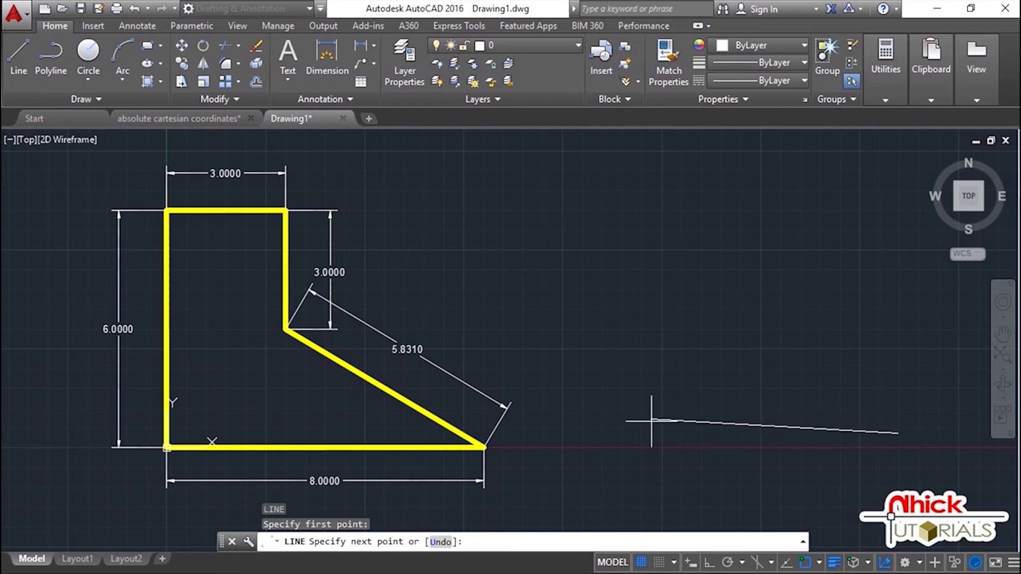
click(707, 559)
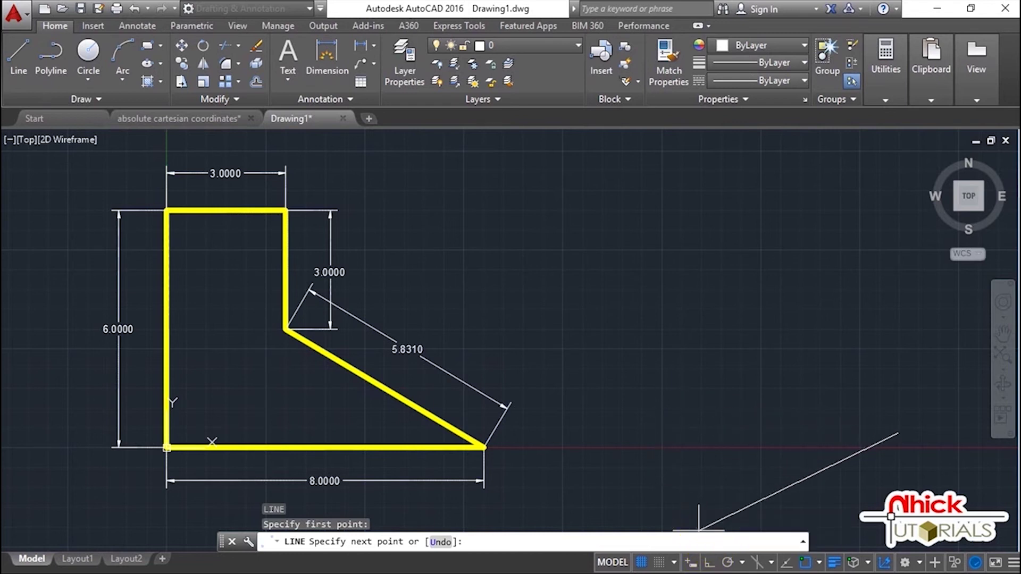
key(F8)
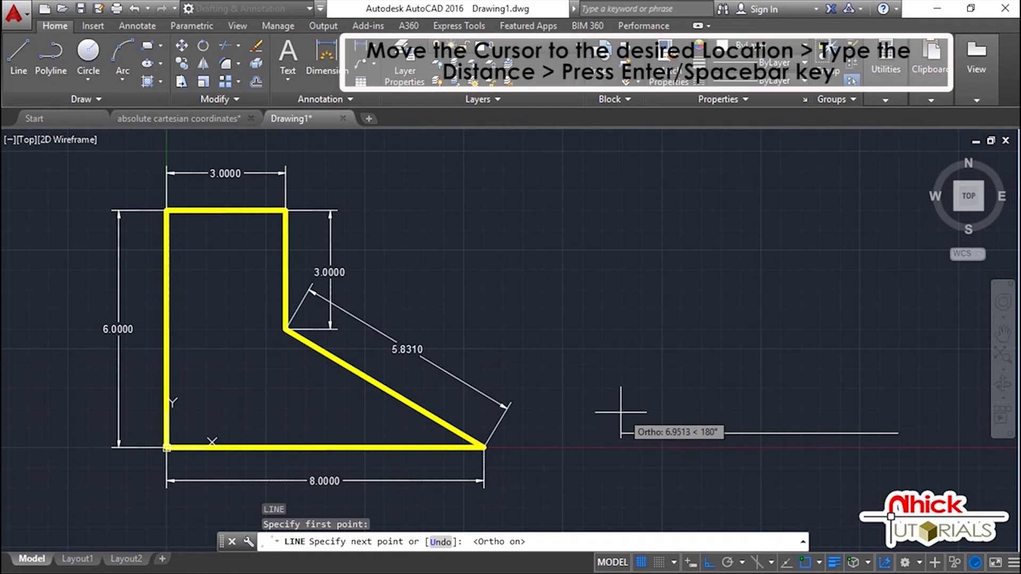
Enter orthogonal segments of 8 left, 6 up, 3 right and 3 down
text(8)
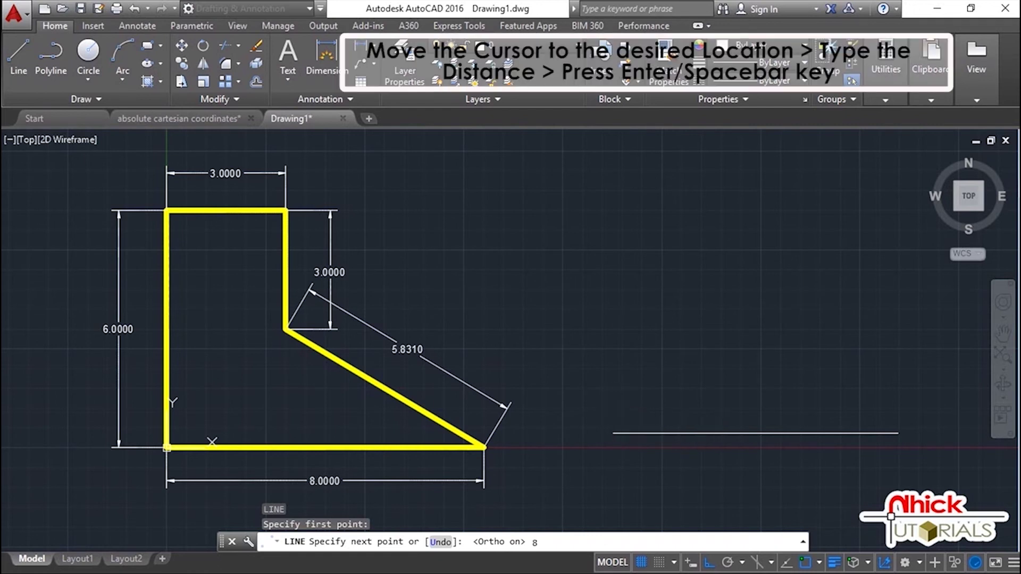
key(Return)
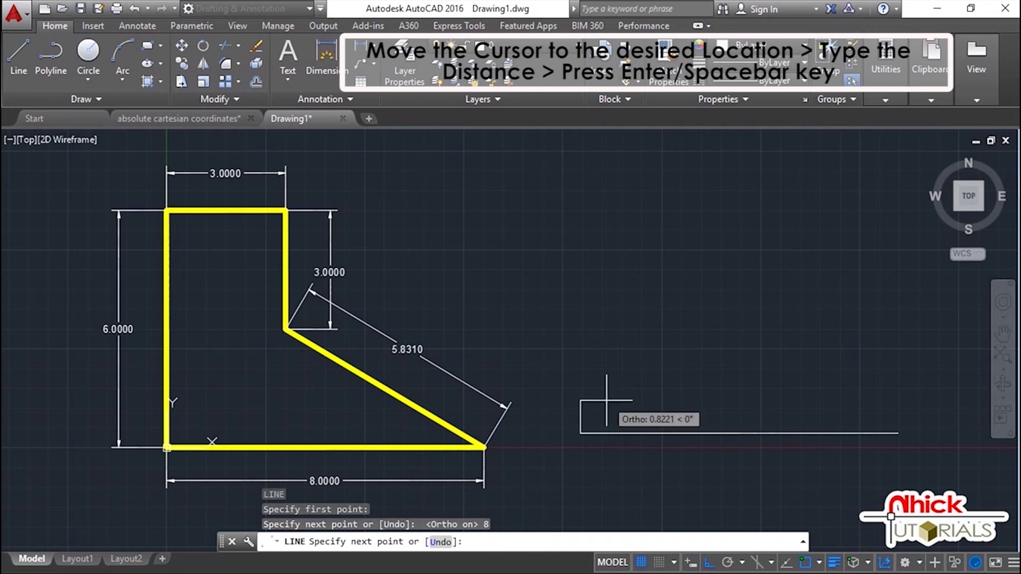
text(6)
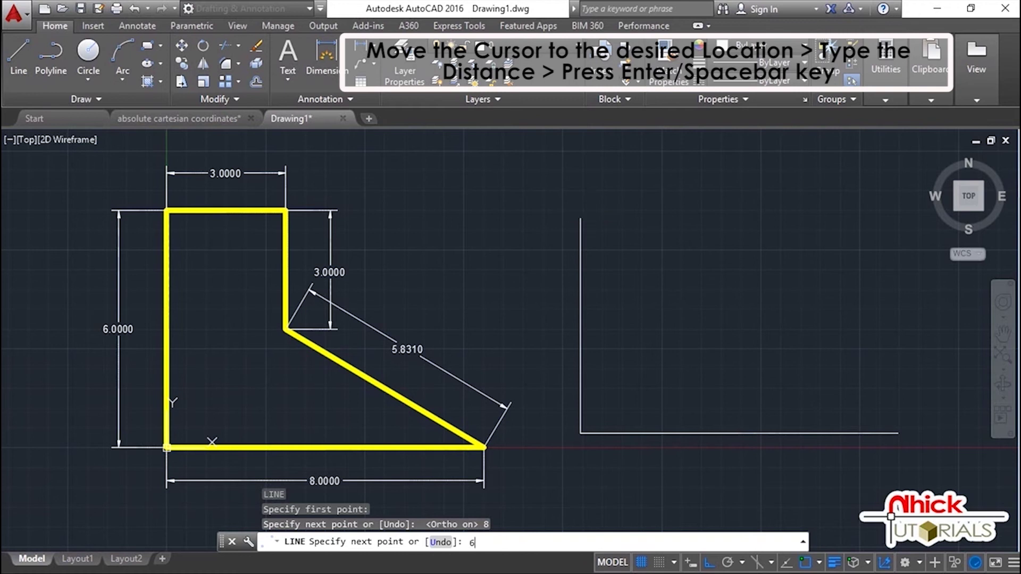
key(Return)
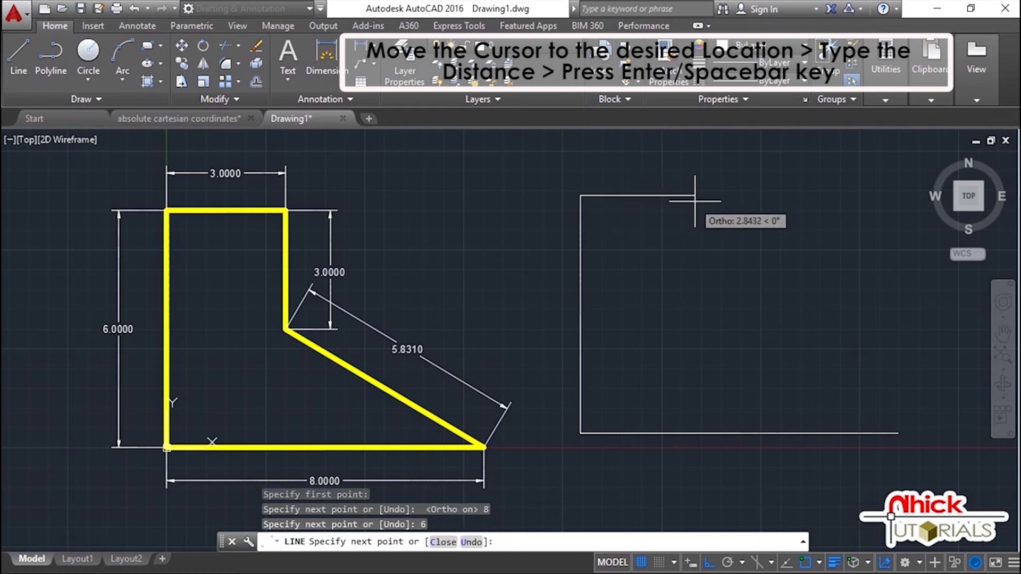
text(3)
key(Return)
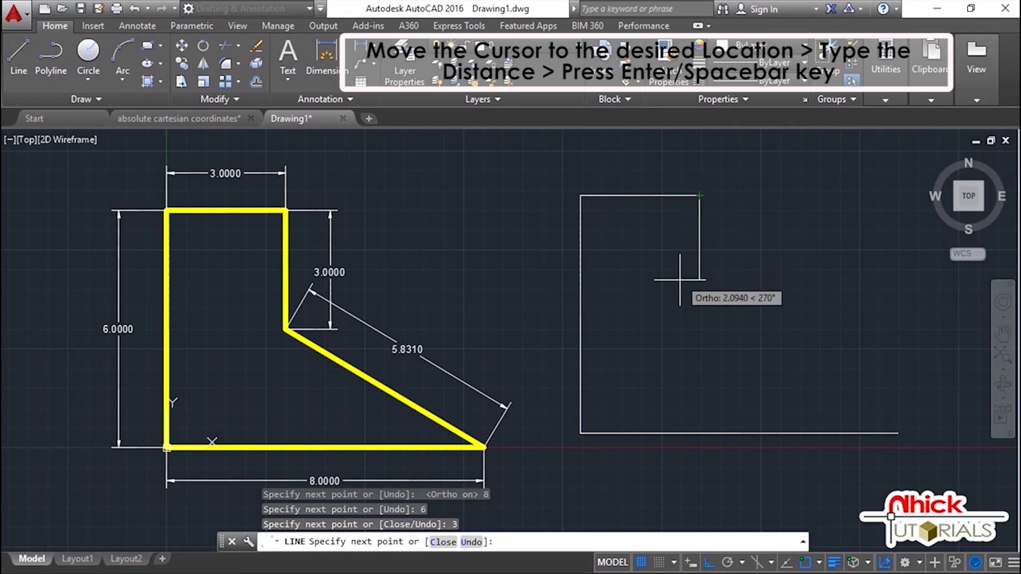
text(3)
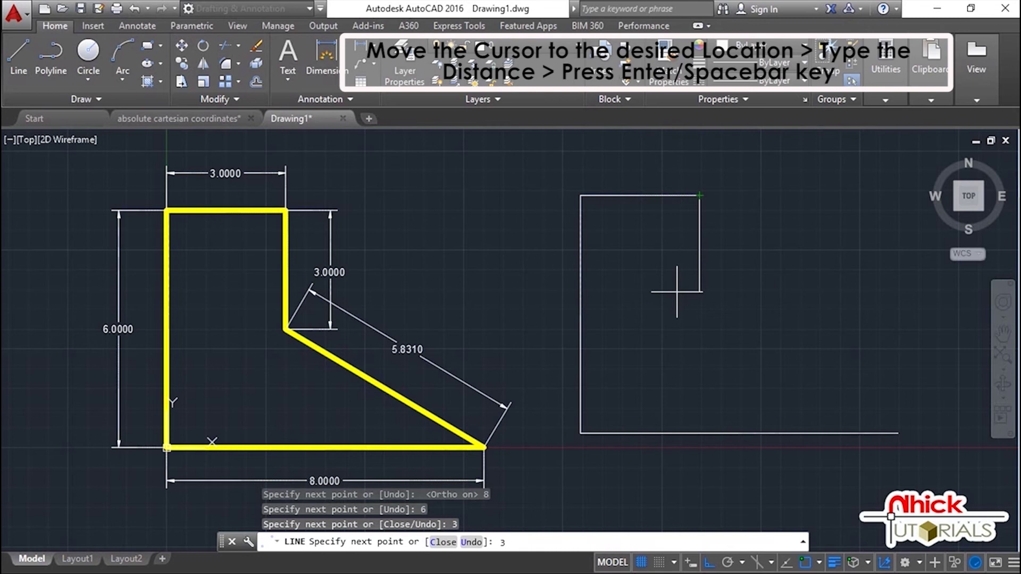
key(Return)
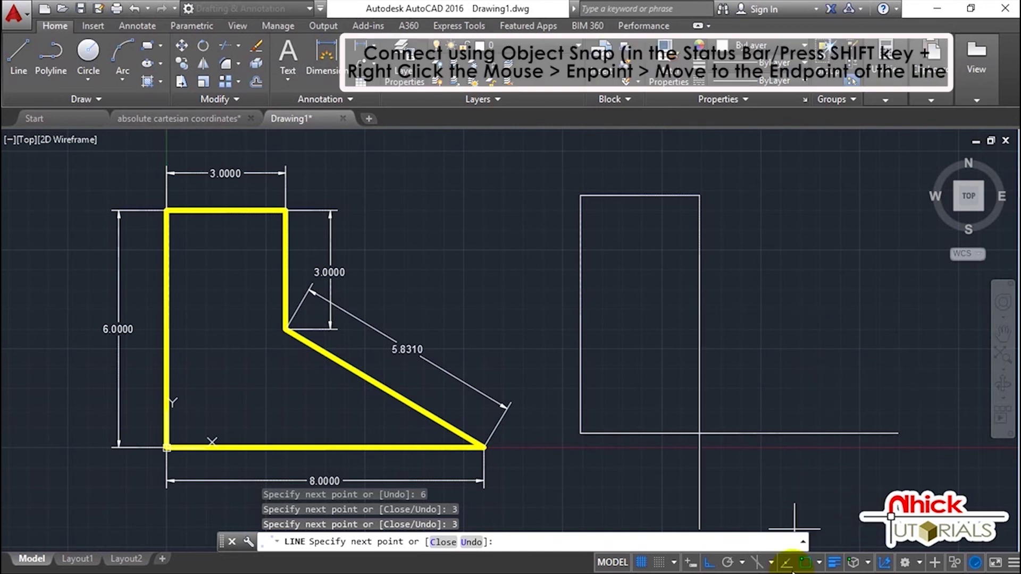
Snap a diagonal to the base line's right endpoint, then end LINE
click(818, 562)
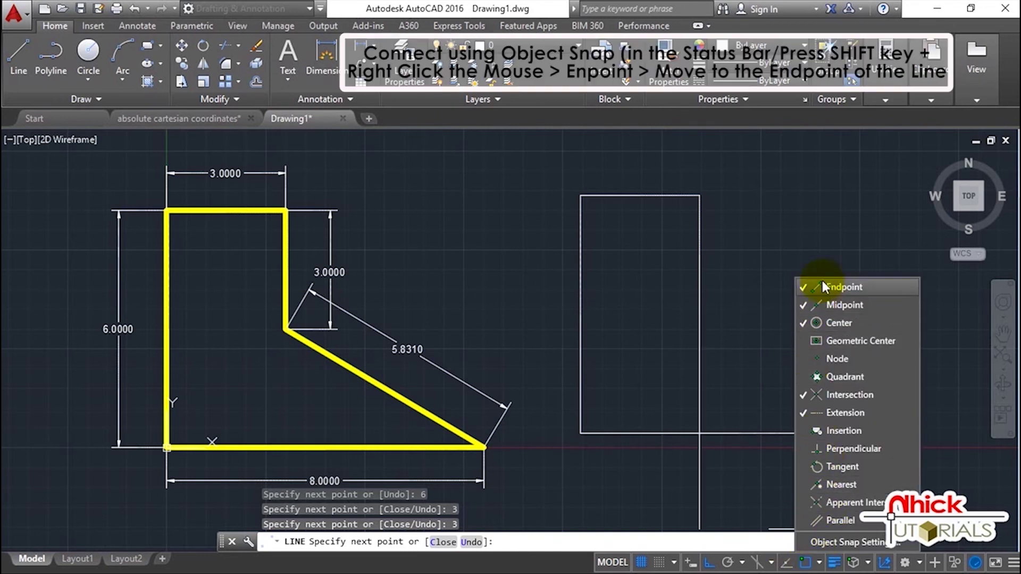
click(845, 287)
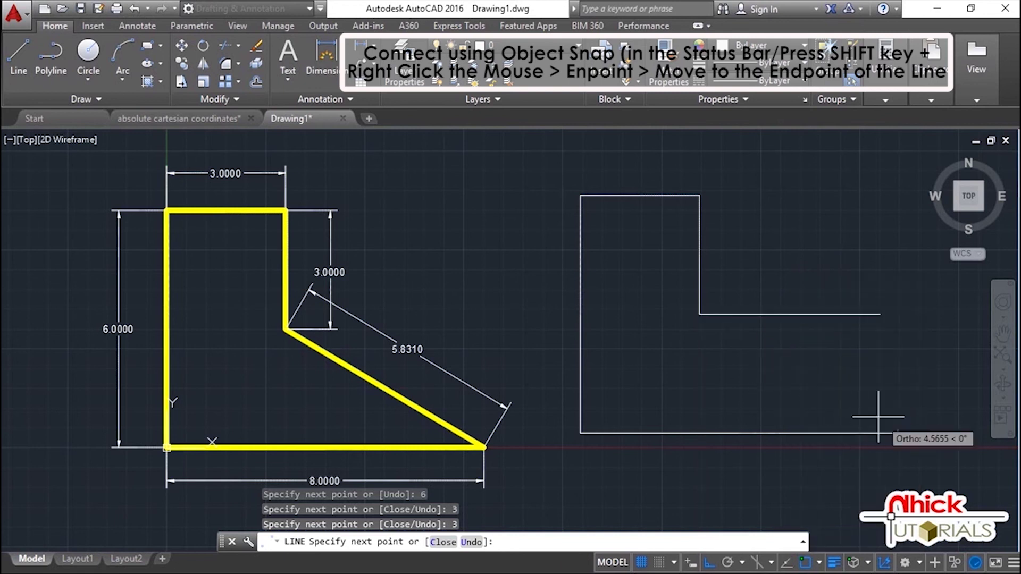
shift+right_click(861, 394)
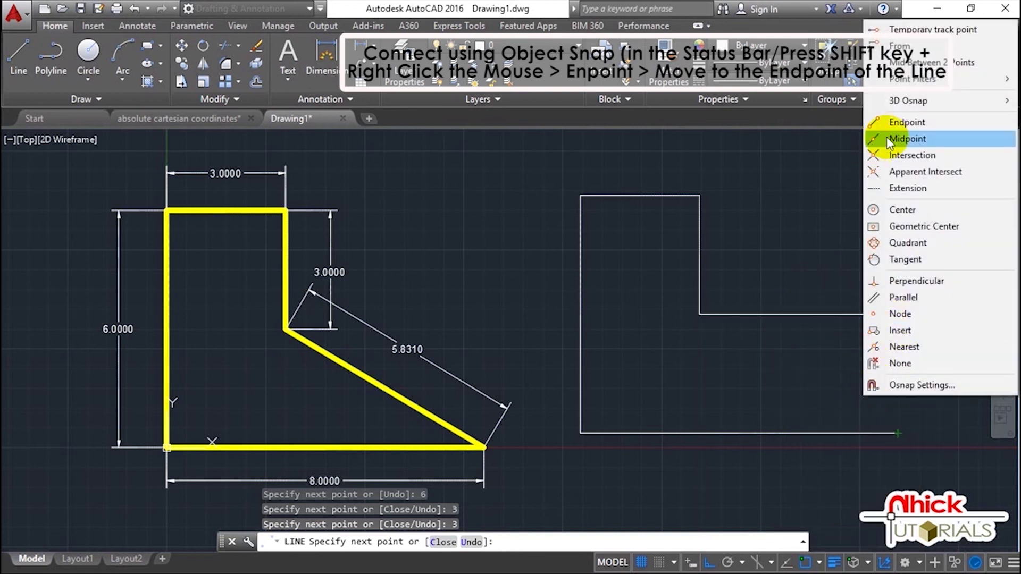
click(904, 122)
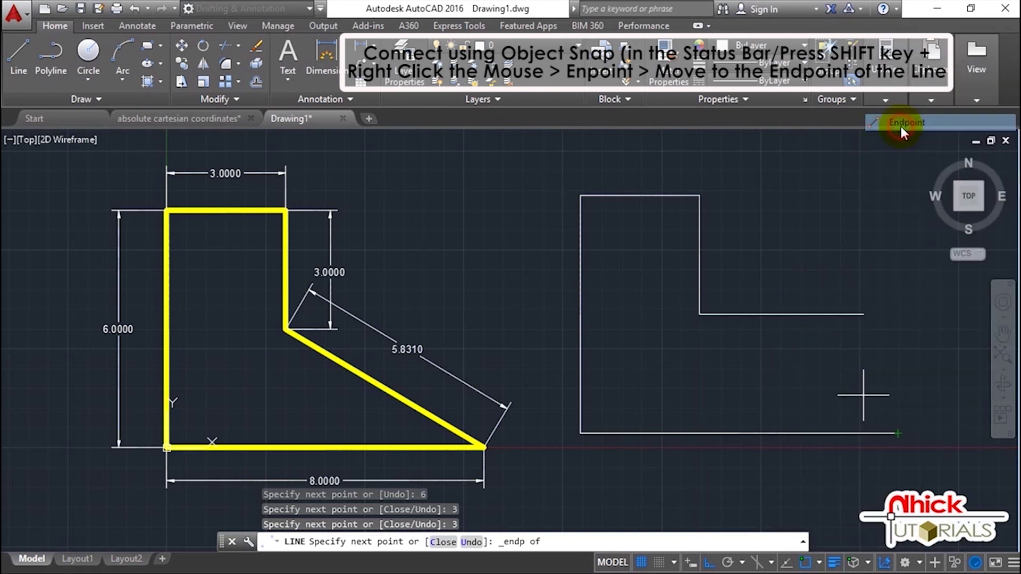
click(897, 433)
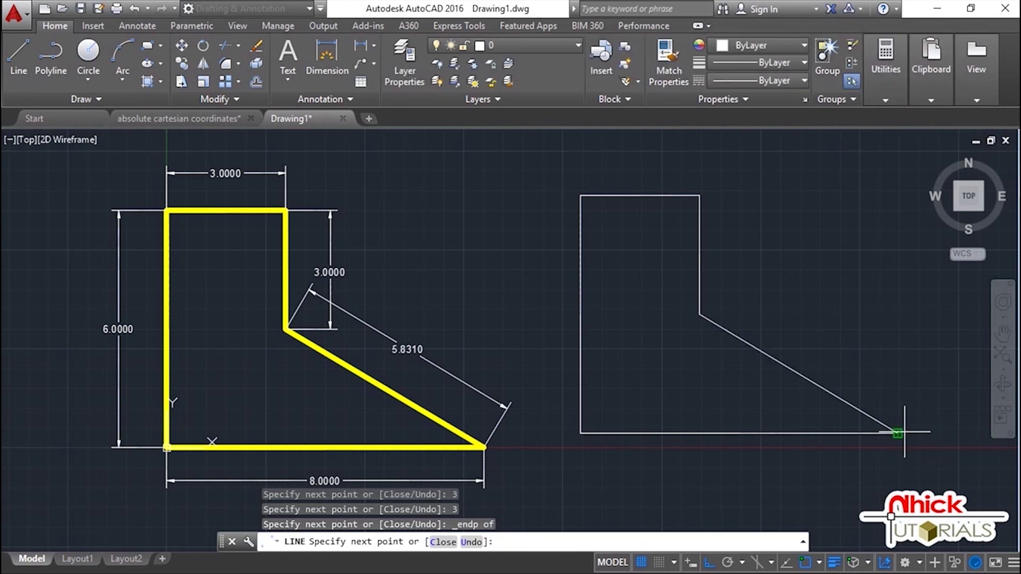
key(Escape)
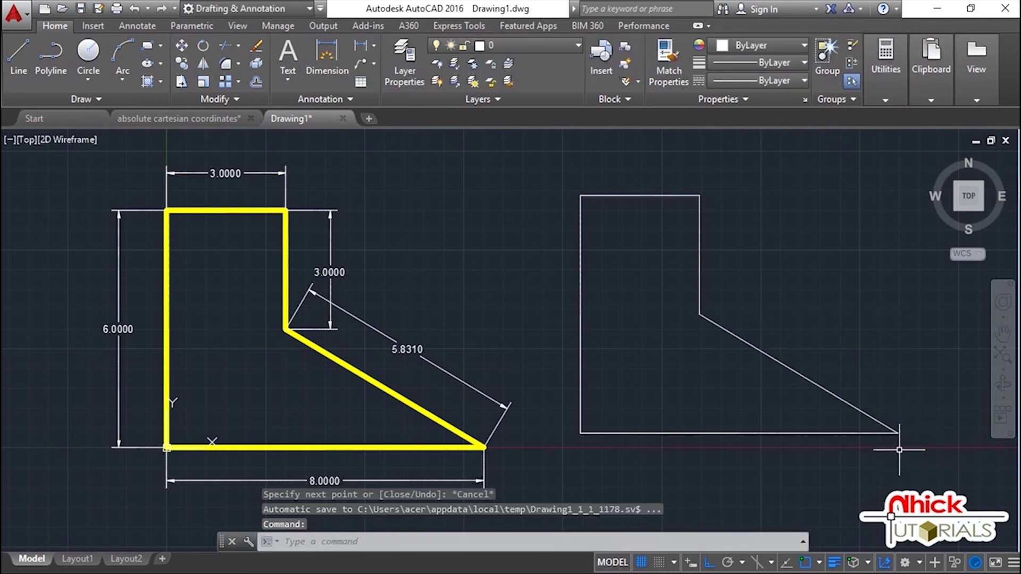